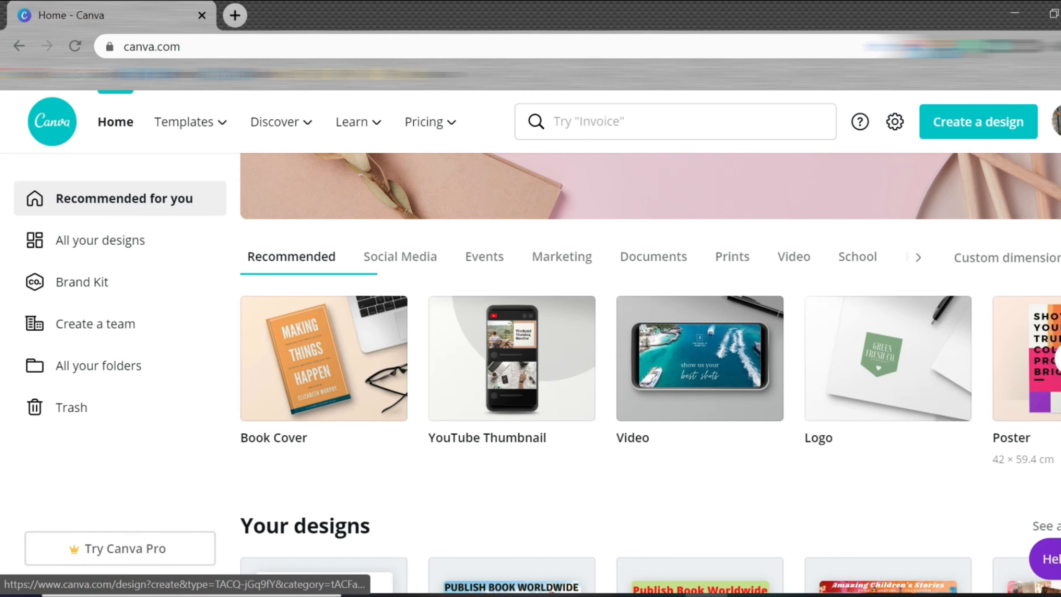
Browse the recommended design types and create a new Book Cover design.
click(1057, 358)
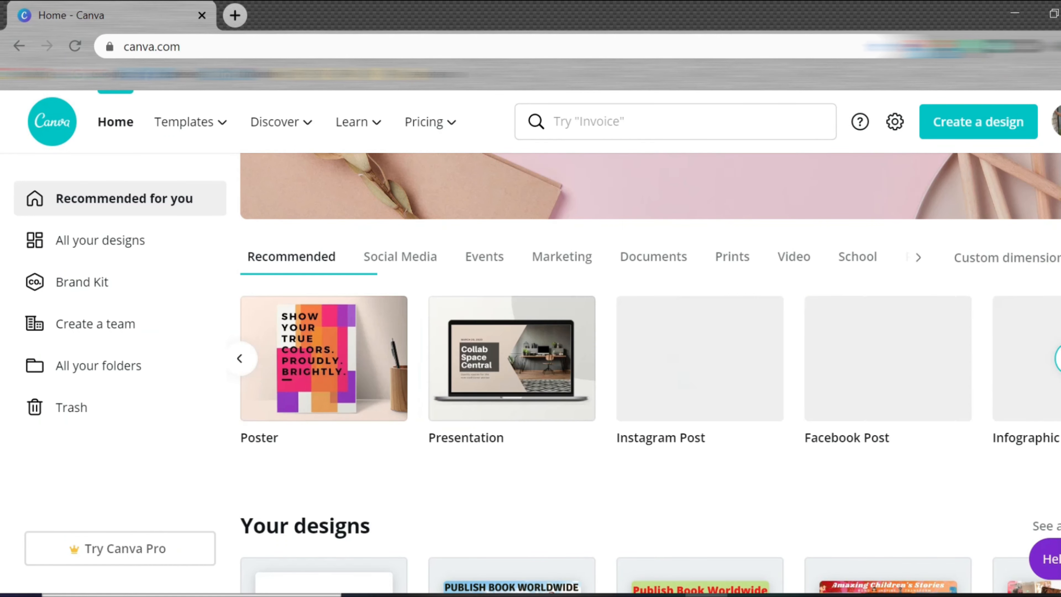
click(239, 358)
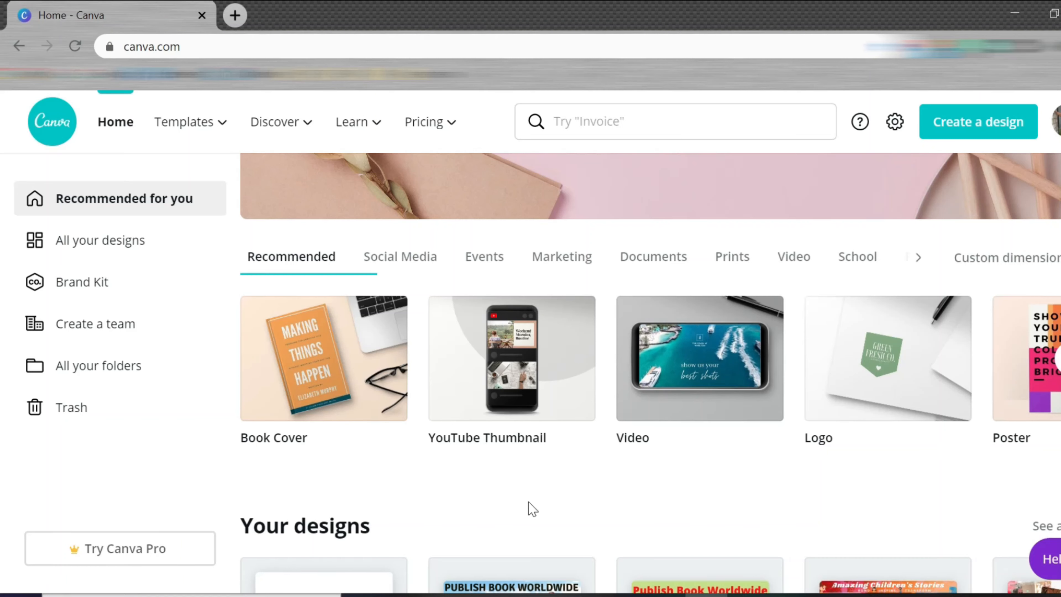
click(332, 384)
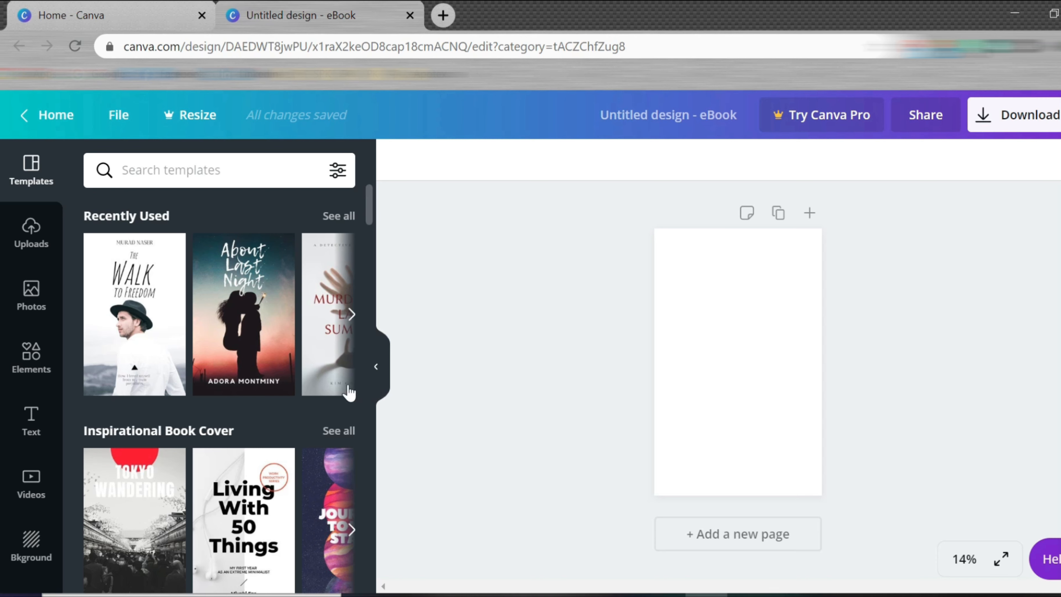
Examine the book cover templates by category, from Inspirational and Romance through Childrens and Cookbook to Illustration.
scroll(279, 386, down, 5)
scroll(277, 385, up, 4)
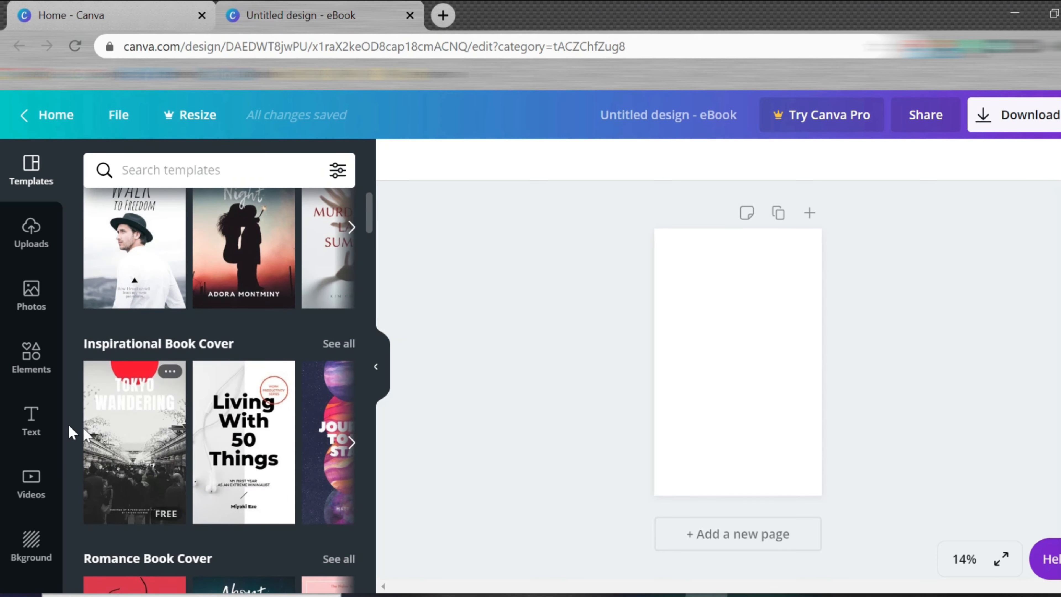
scroll(206, 420, down, 10)
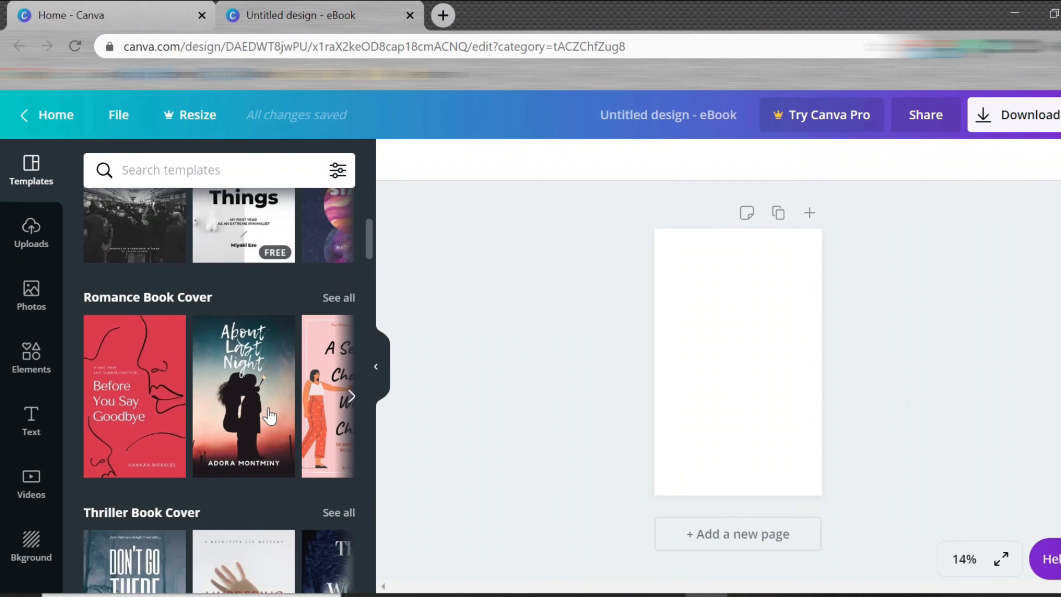
scroll(245, 418, down, 4)
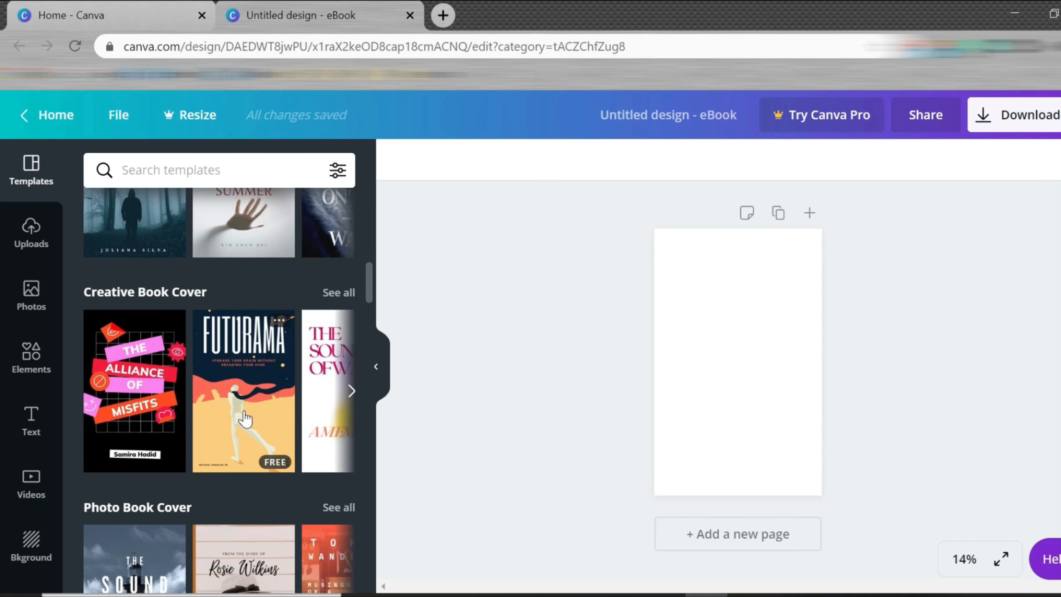
scroll(245, 418, down, 4)
scroll(245, 418, down, 10)
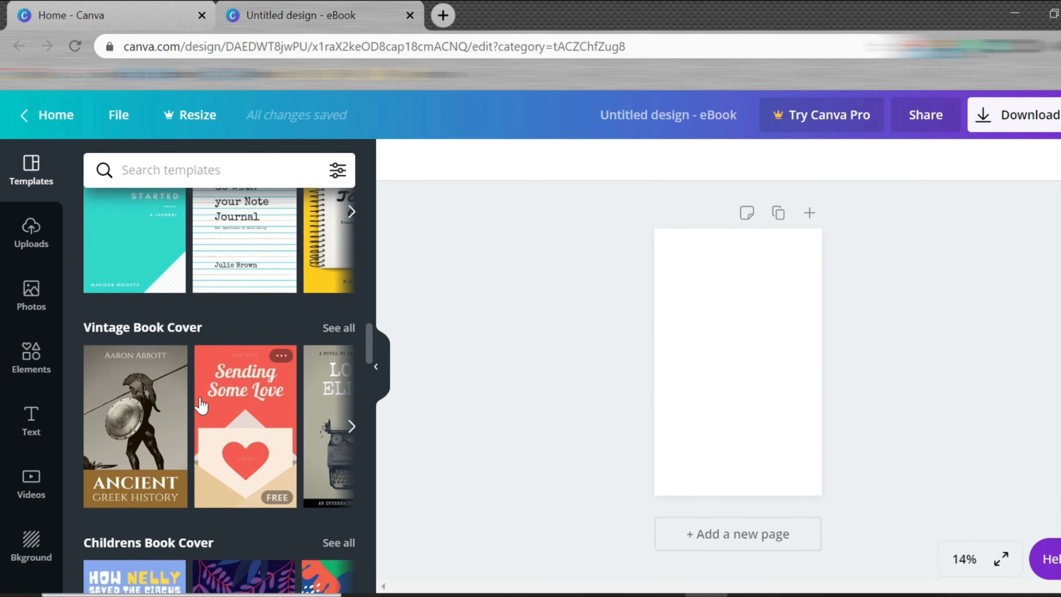
scroll(201, 403, down, 4)
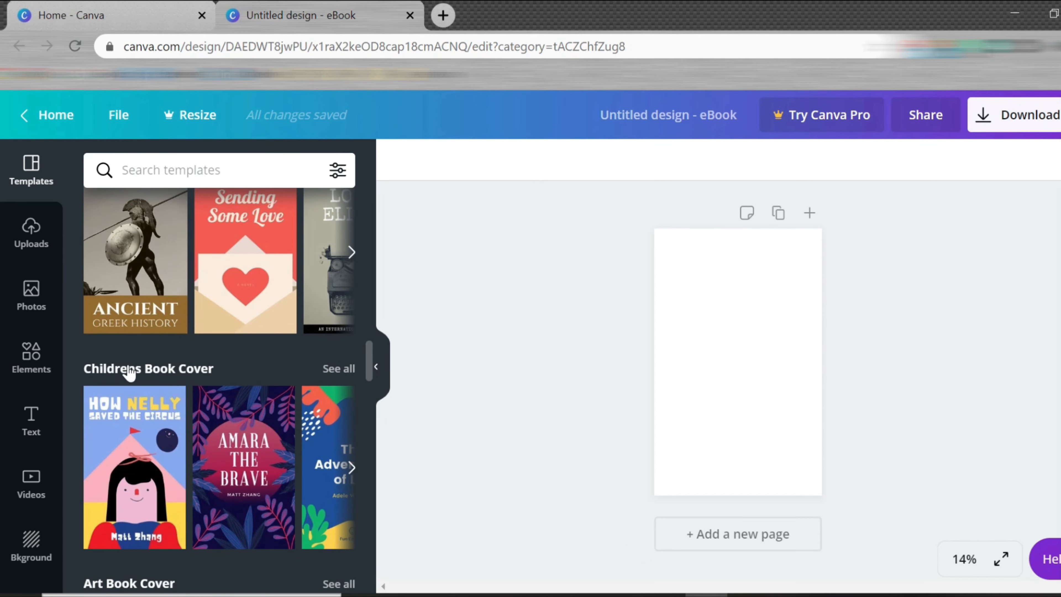
scroll(144, 375, up, 4)
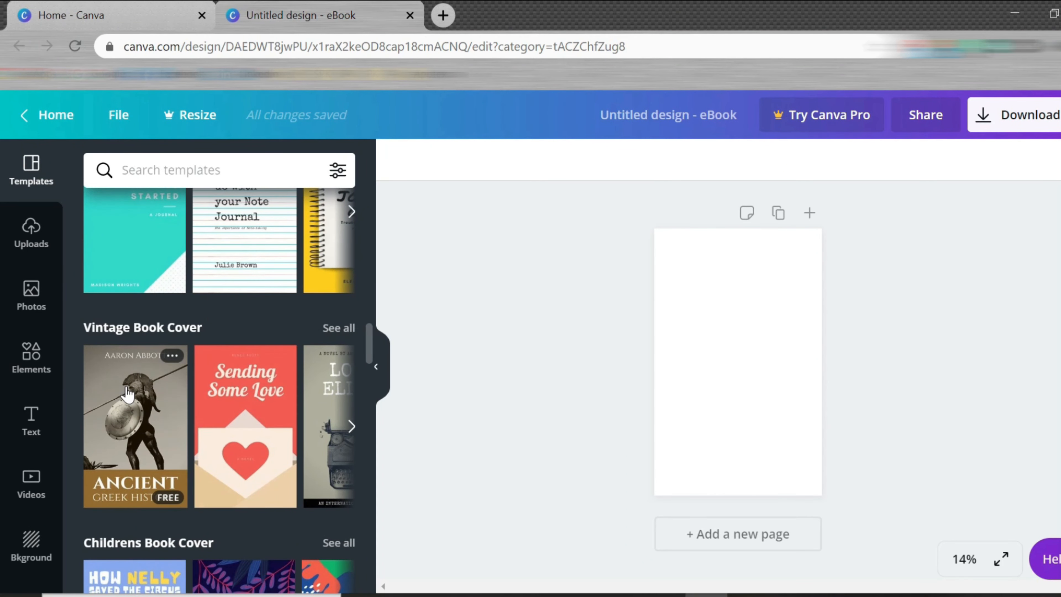
scroll(128, 393, down, 4)
scroll(127, 393, down, 6)
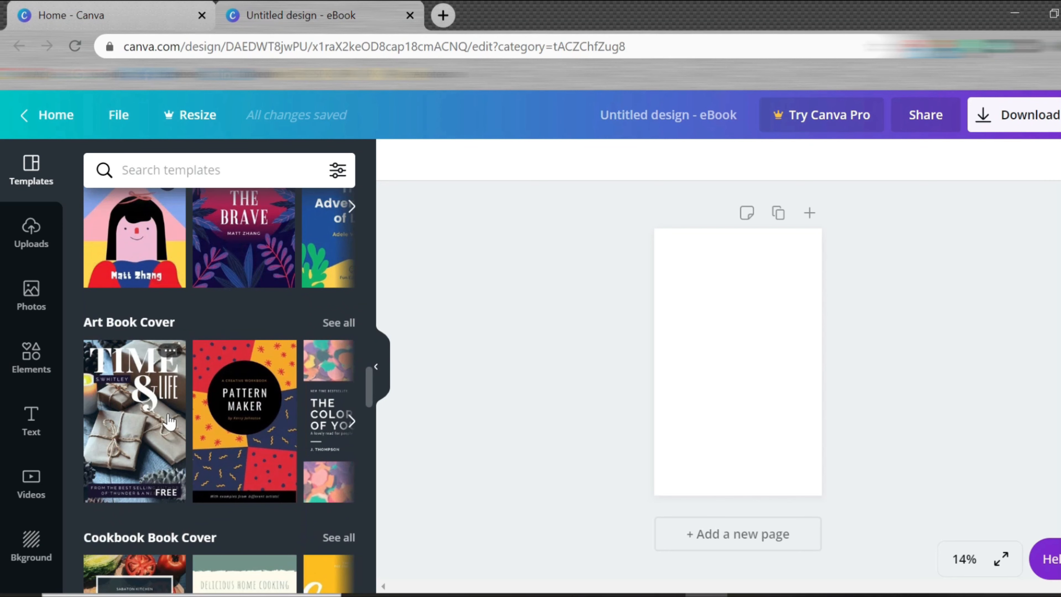
scroll(167, 417, down, 4)
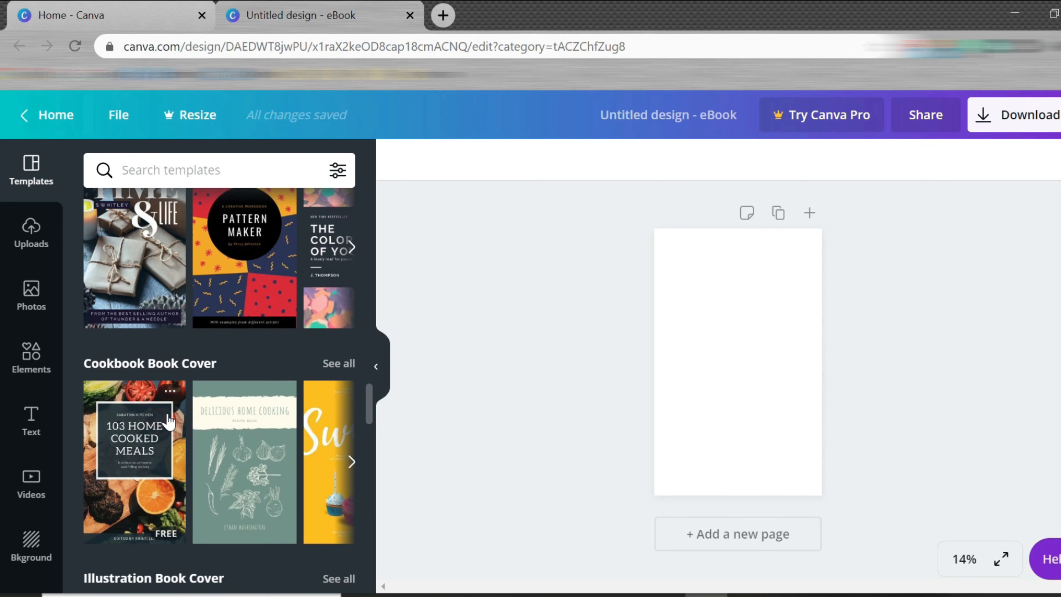
scroll(168, 422, down, 4)
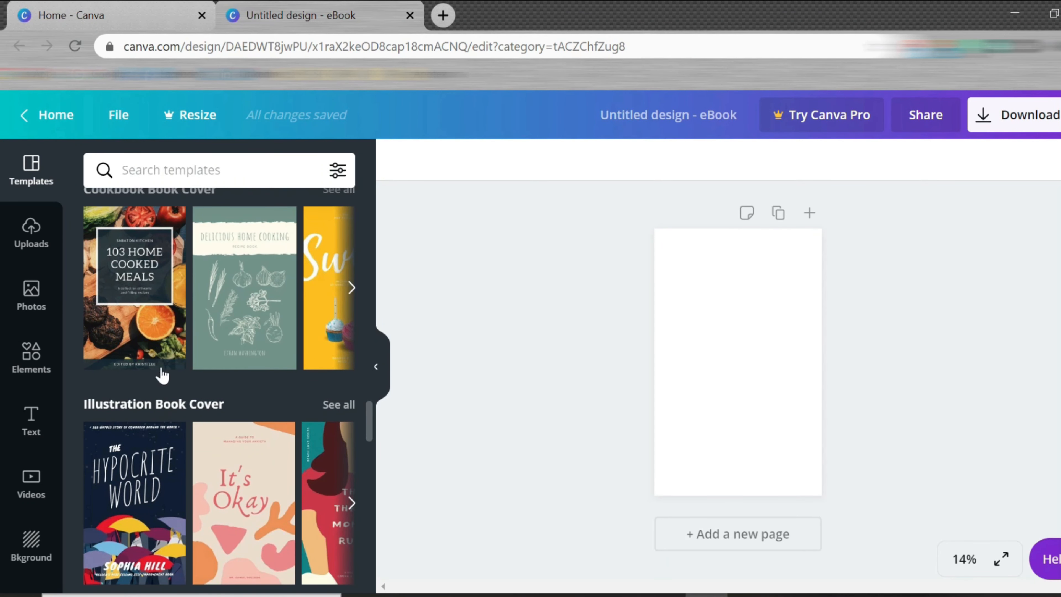
Examine the available photos, elements, text styles and backgrounds, and return to the start of the template list.
click(31, 299)
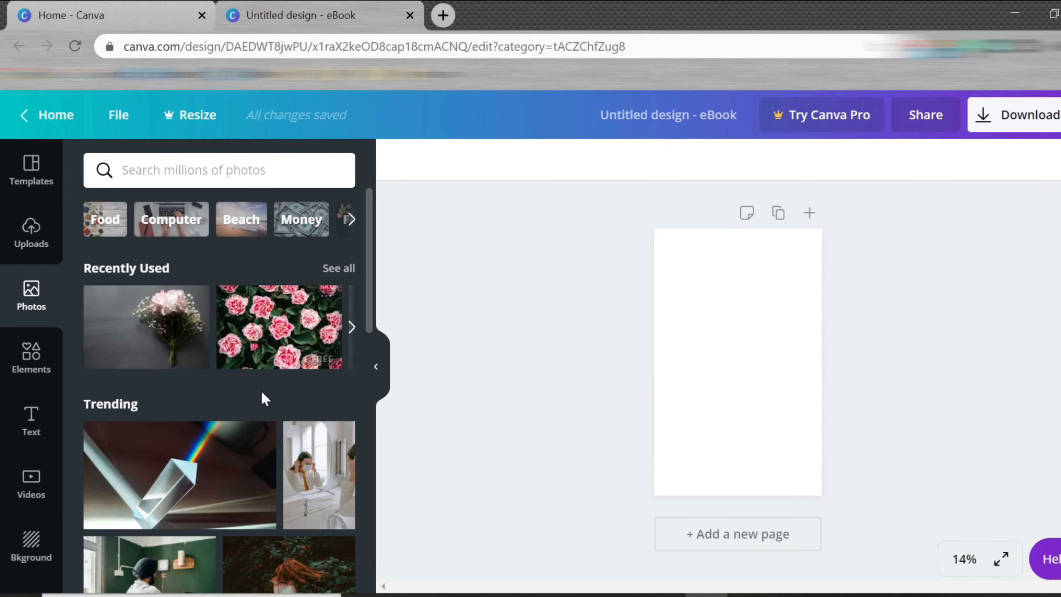
scroll(261, 398, down, 5)
scroll(157, 403, down, 9)
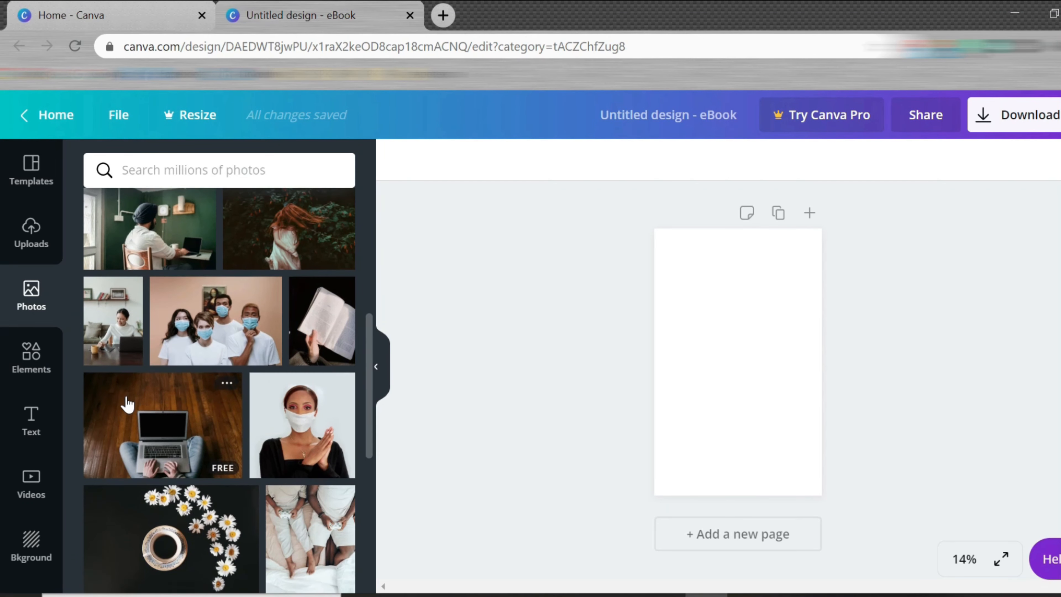
scroll(201, 408, down, 7)
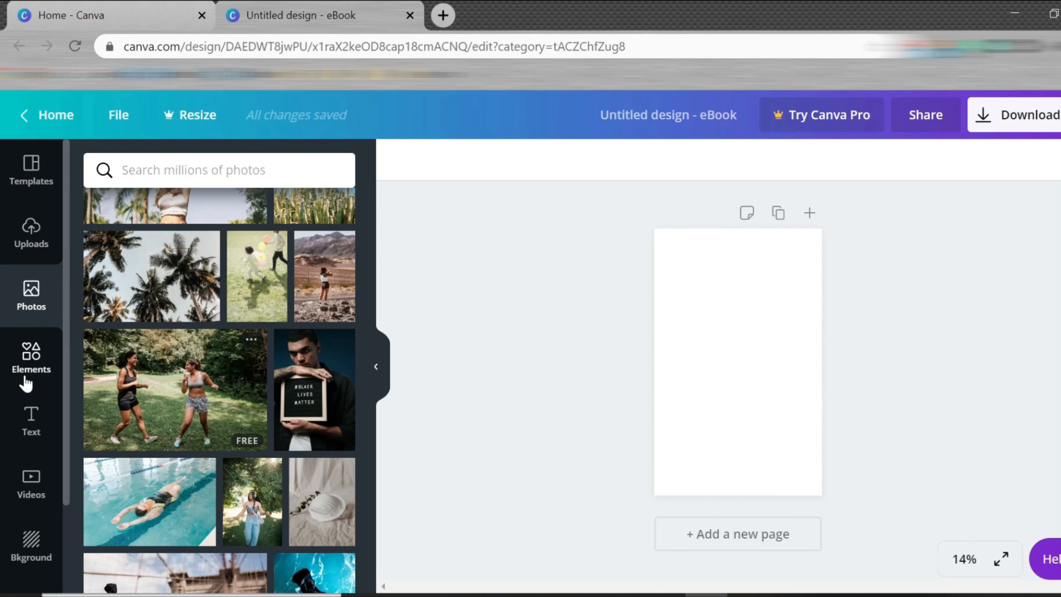
click(31, 368)
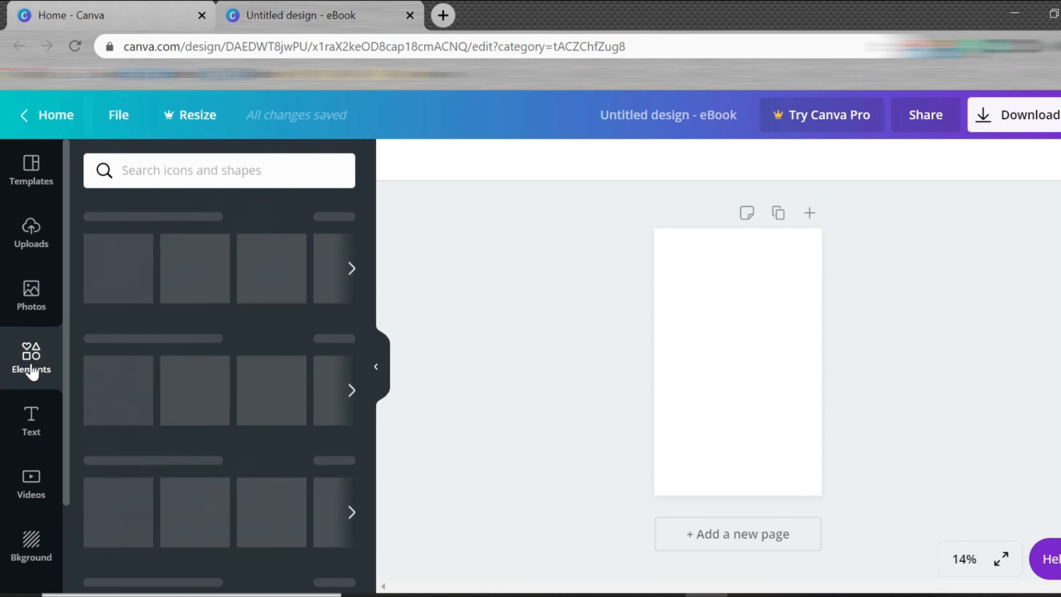
click(44, 422)
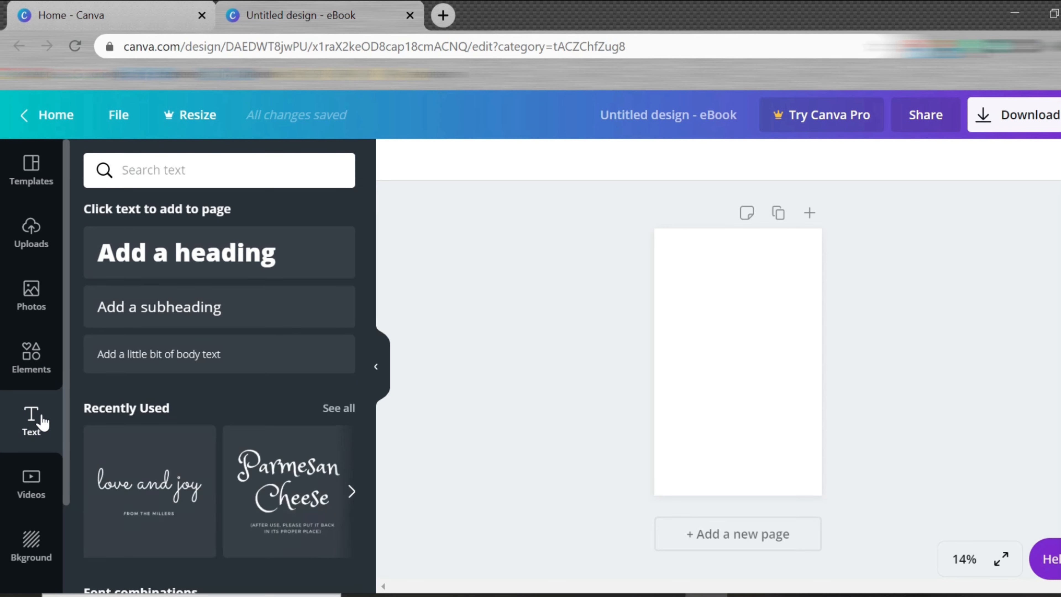
scroll(41, 422, down, 3)
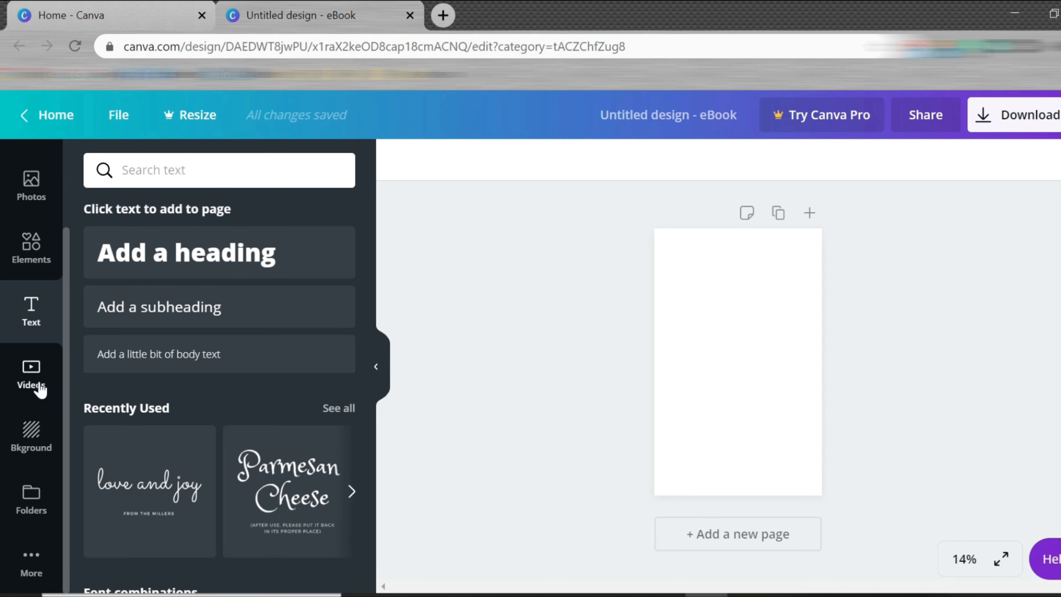
click(44, 433)
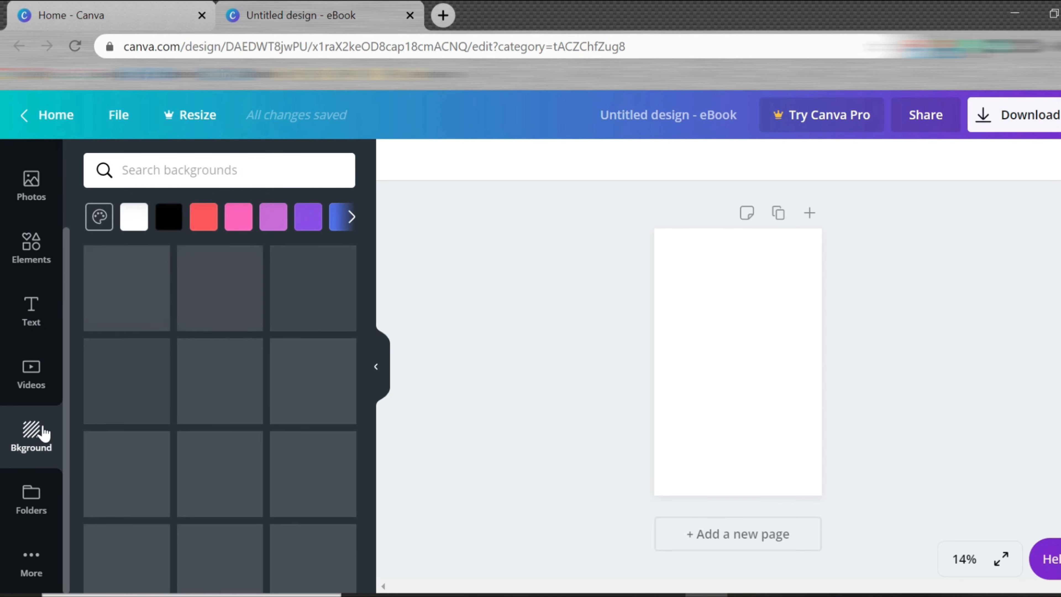
scroll(150, 451, down, 8)
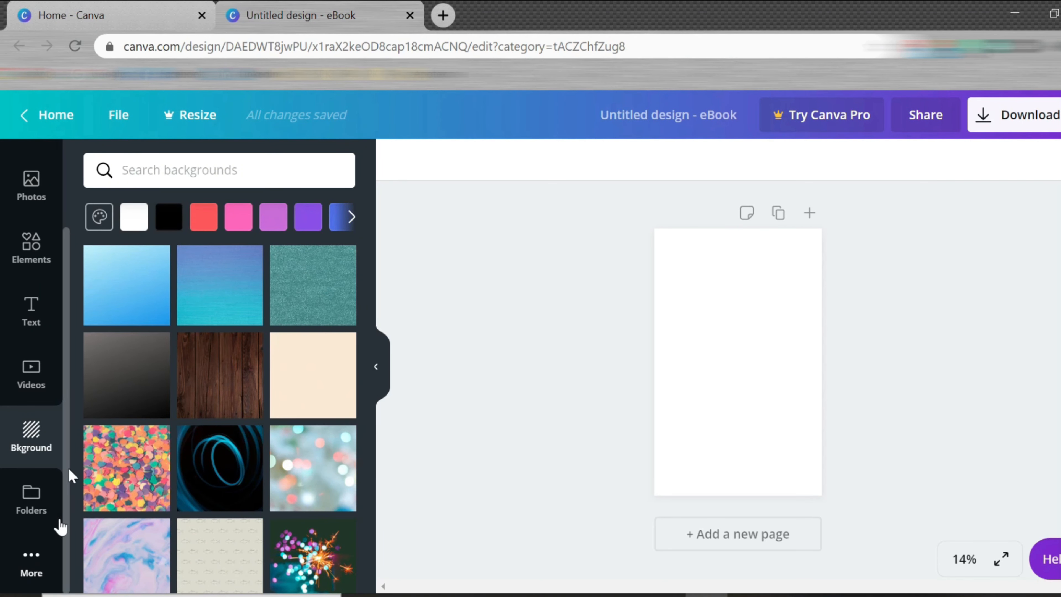
scroll(47, 401, up, 3)
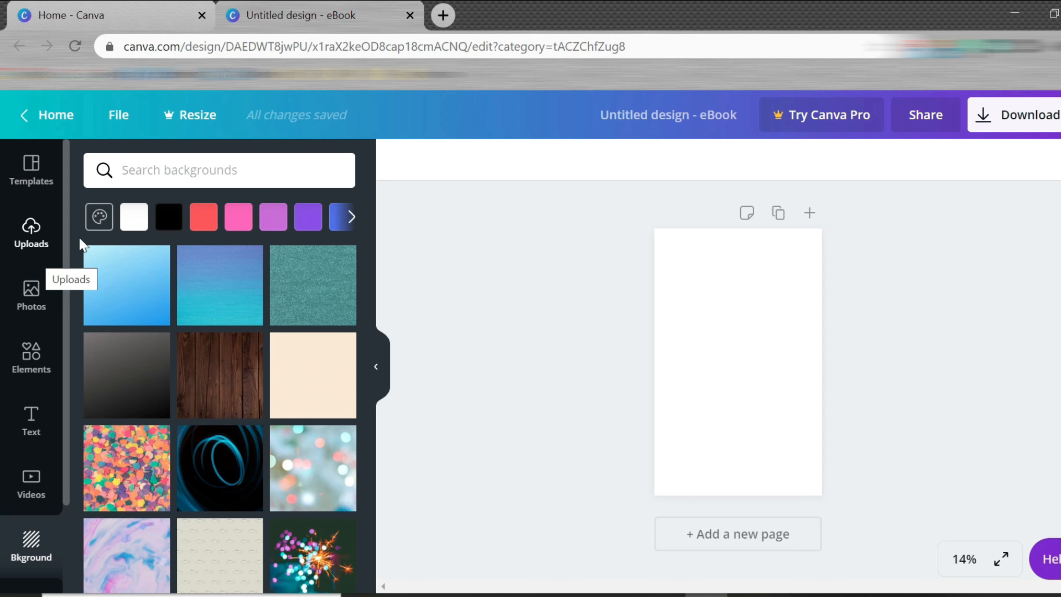
click(31, 167)
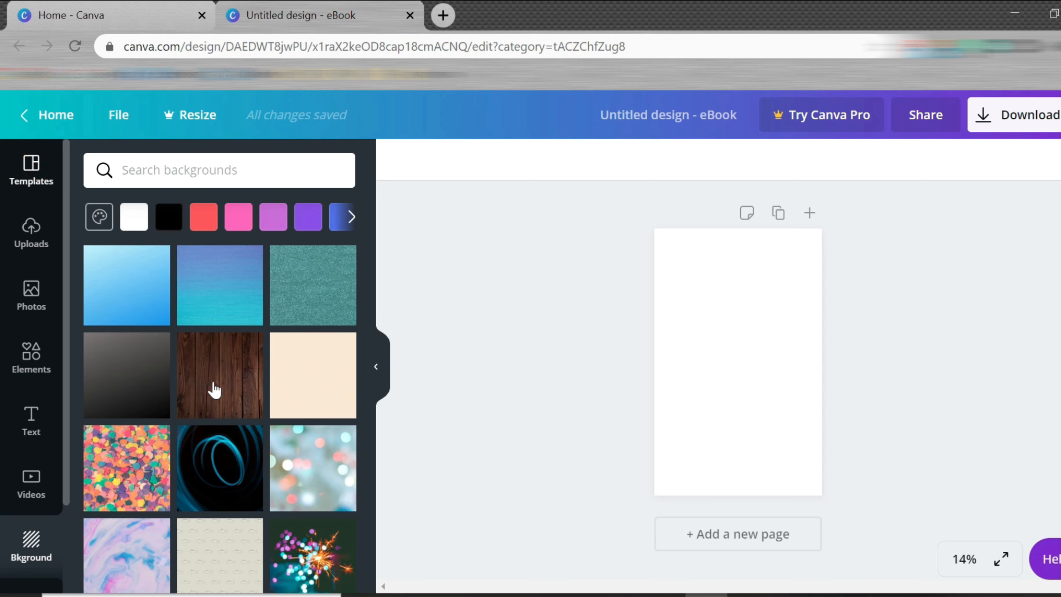
scroll(214, 389, up, 3)
scroll(214, 389, up, 10)
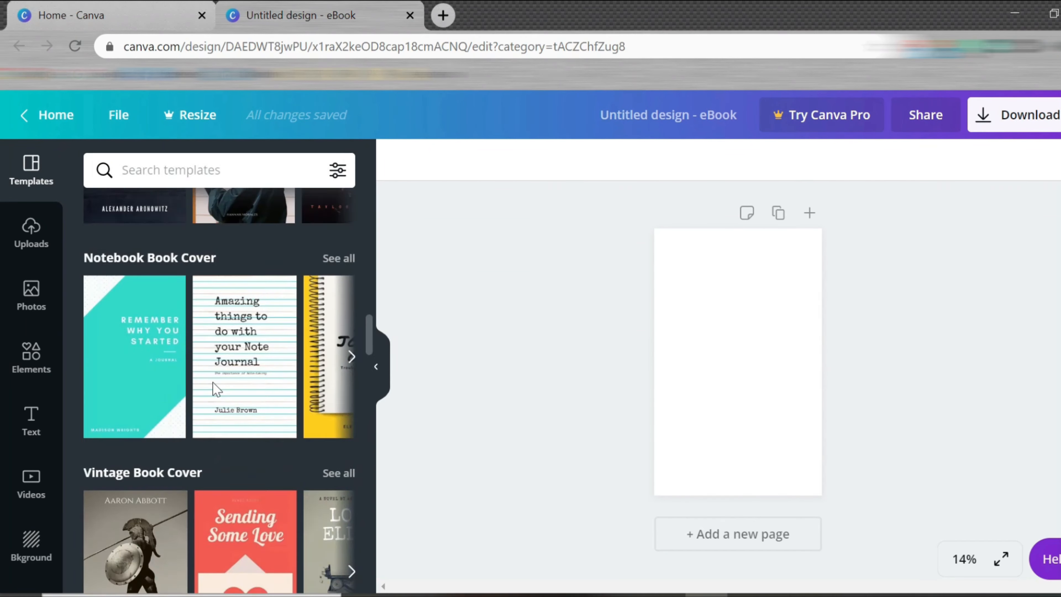
mouse_move(214, 389)
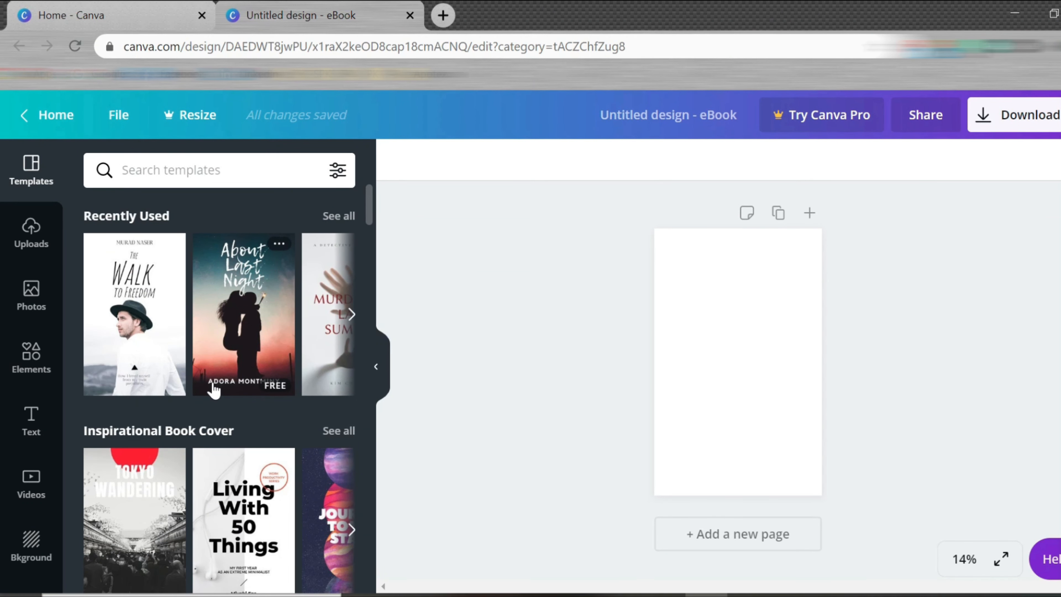
Upload the beach jump photo, file name starting with 20170512, from the desktop to the design's image uploads.
click(27, 229)
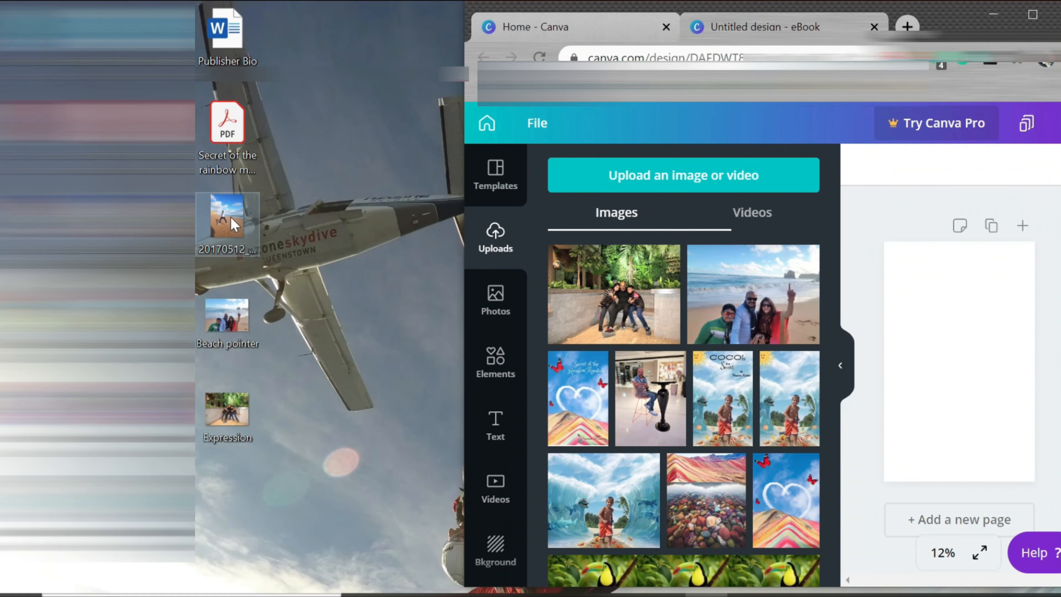
drag(230, 215, 631, 281)
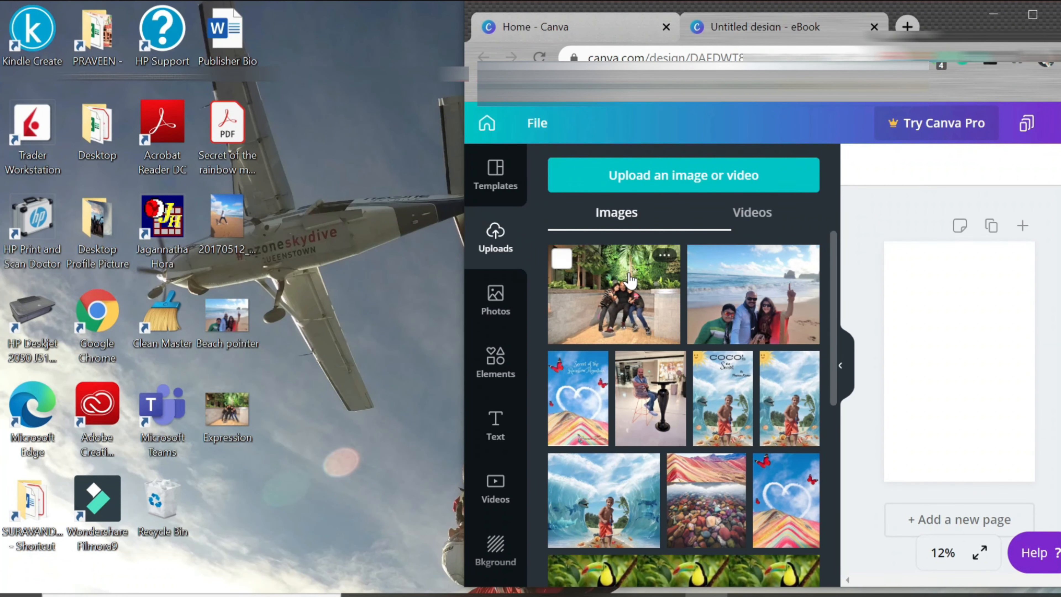
click(1033, 17)
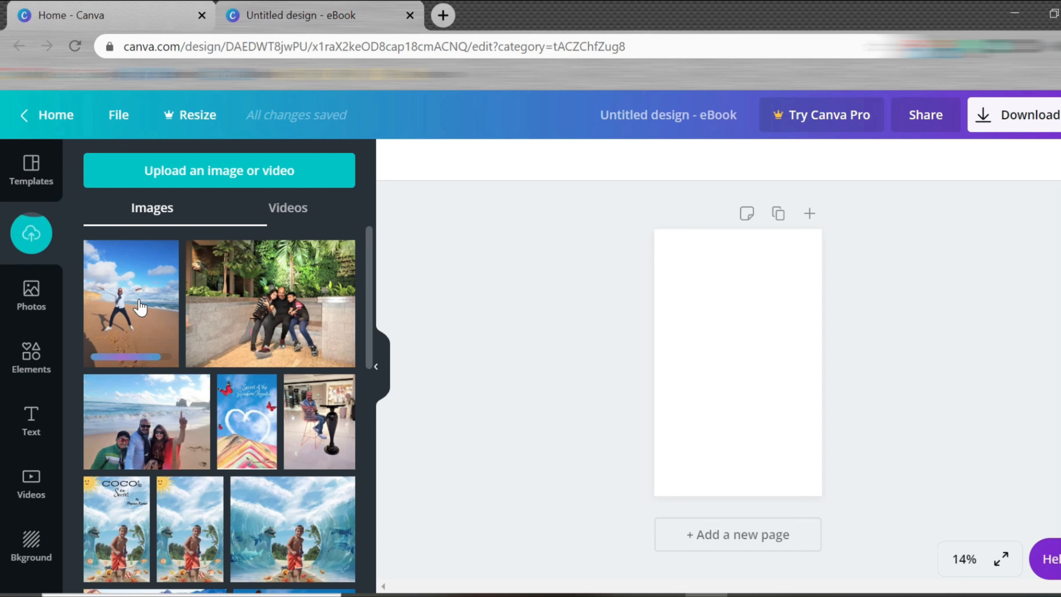
Place the uploaded beach jump photo on the blank cover, enlarging and repositioning it to fill the page with the man centred.
click(139, 306)
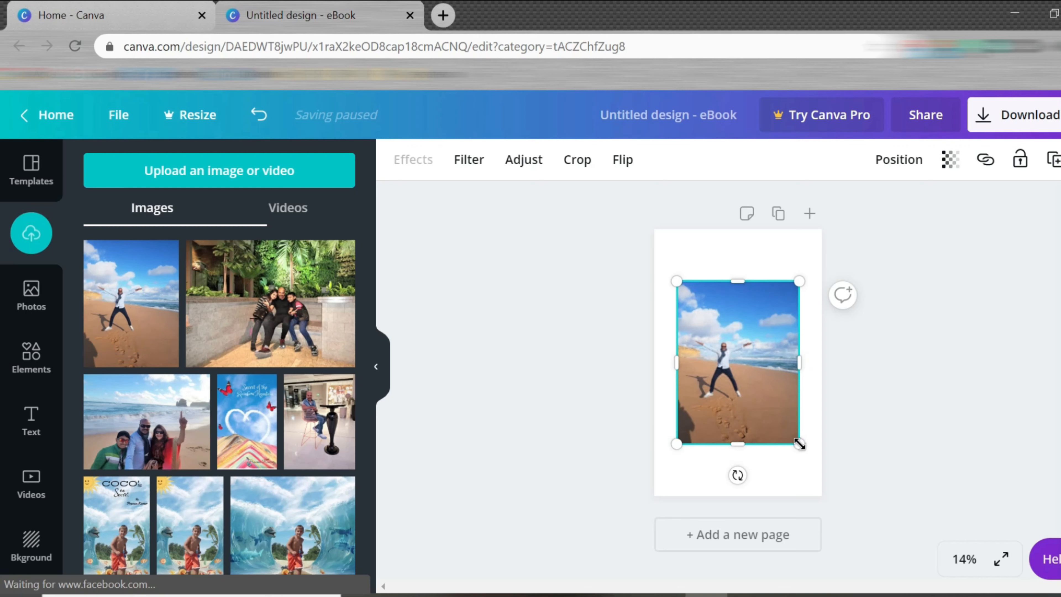
drag(799, 443, 853, 555)
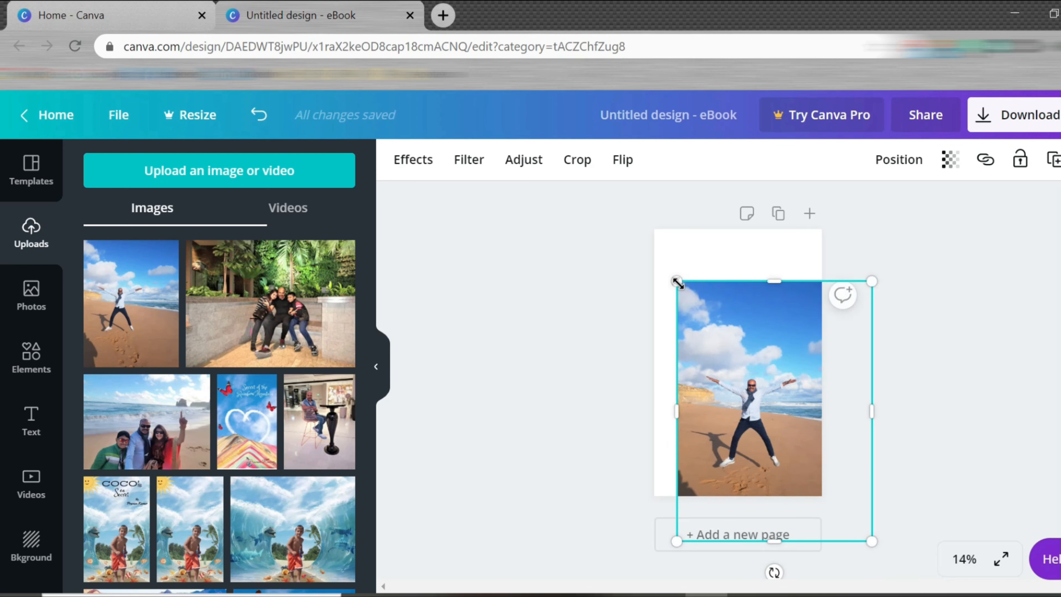
drag(677, 283, 657, 234)
click(776, 333)
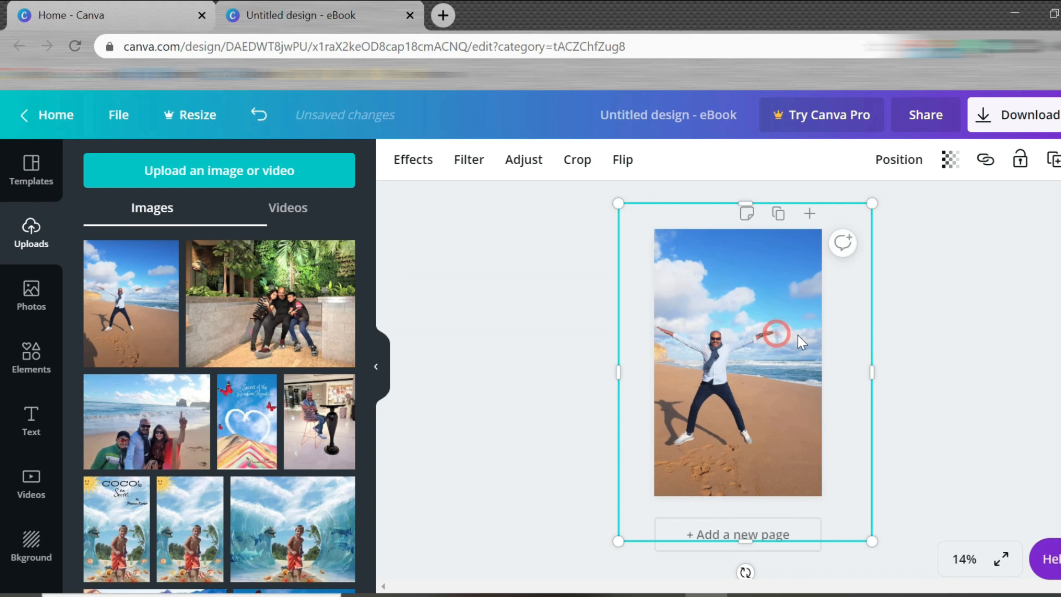
drag(801, 342, 804, 371)
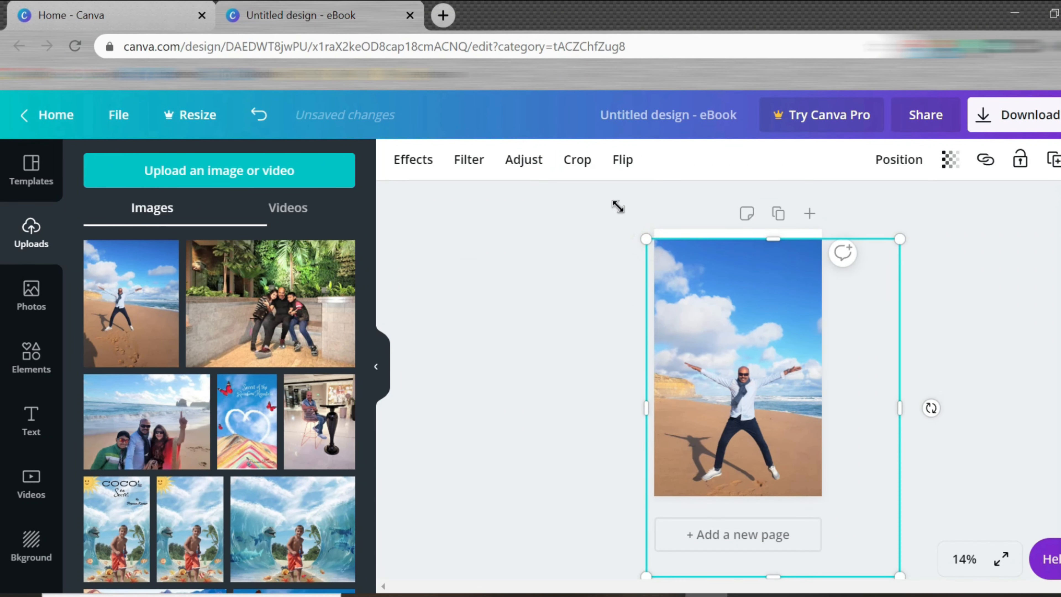
drag(617, 206, 616, 199)
drag(731, 324, 756, 342)
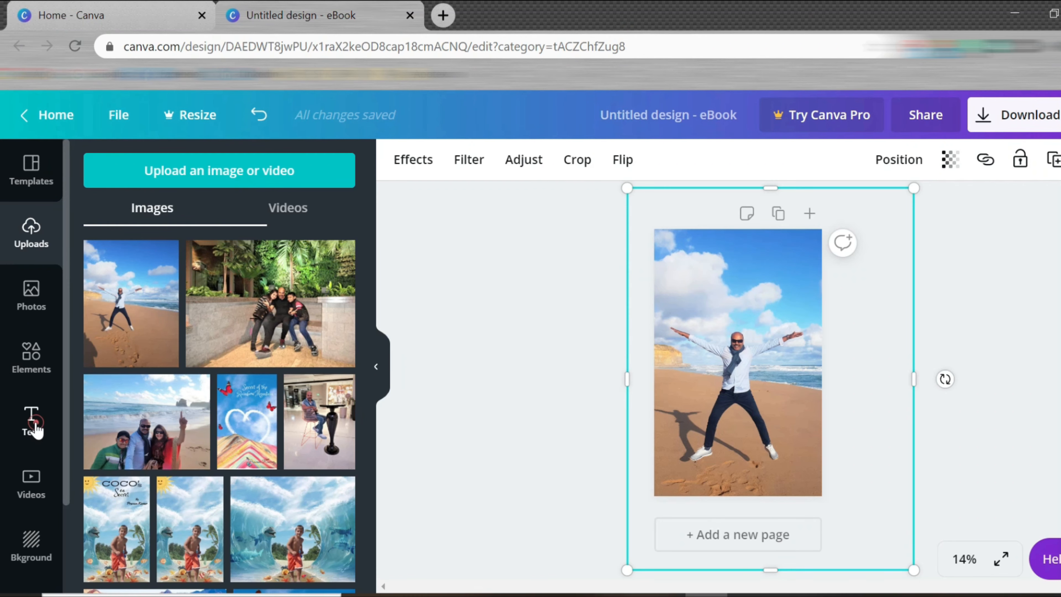
Examine the text styles and font combinations available for the cover title, and return to the recently used ones.
click(33, 422)
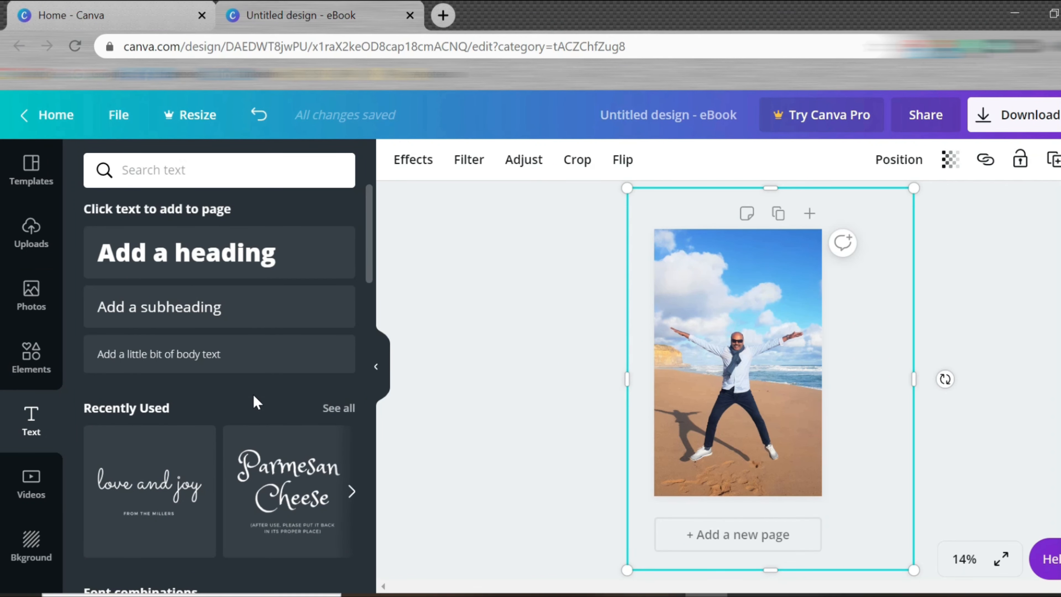
scroll(253, 397, down, 5)
scroll(254, 403, down, 6)
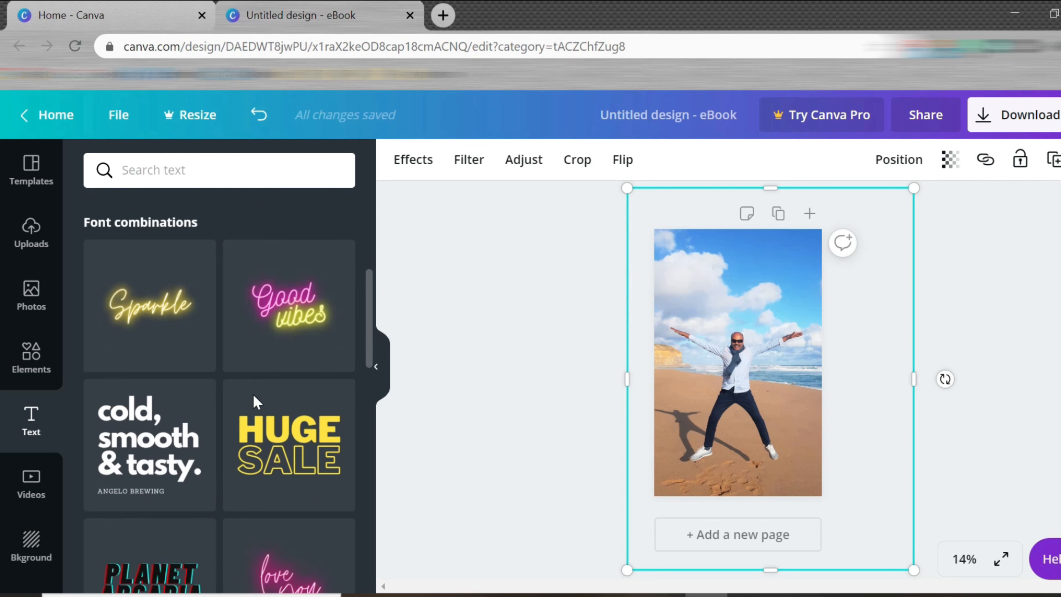
scroll(253, 402, down, 8)
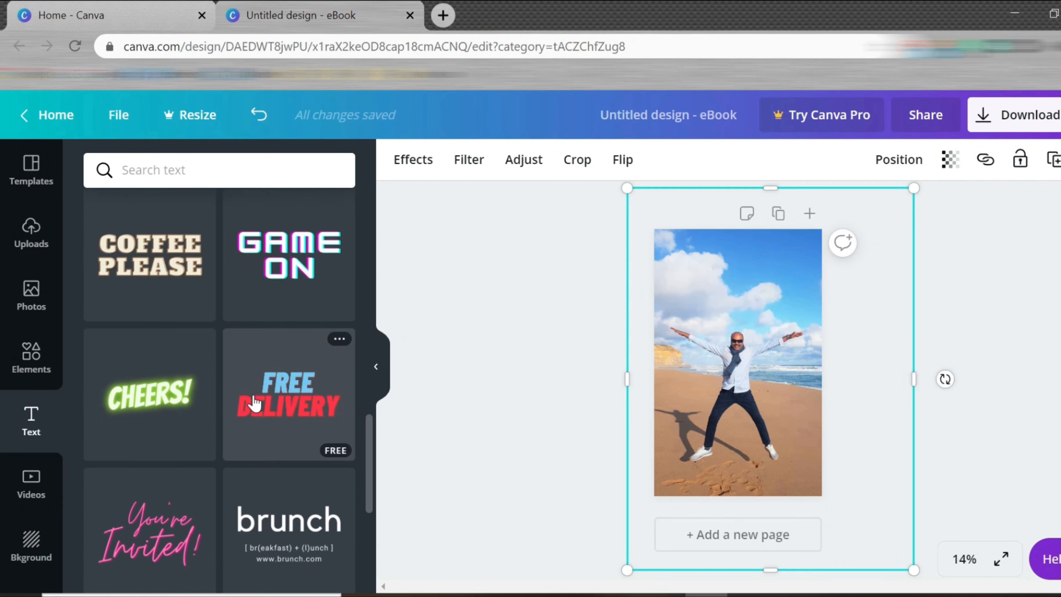
scroll(254, 402, down, 6)
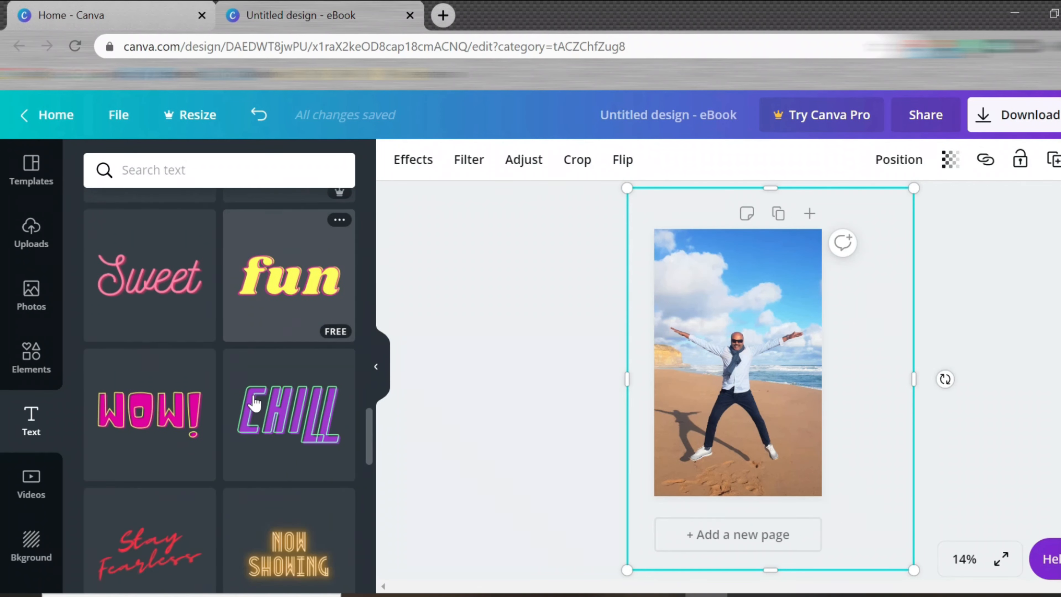
scroll(254, 403, down, 4)
scroll(254, 402, down, 5)
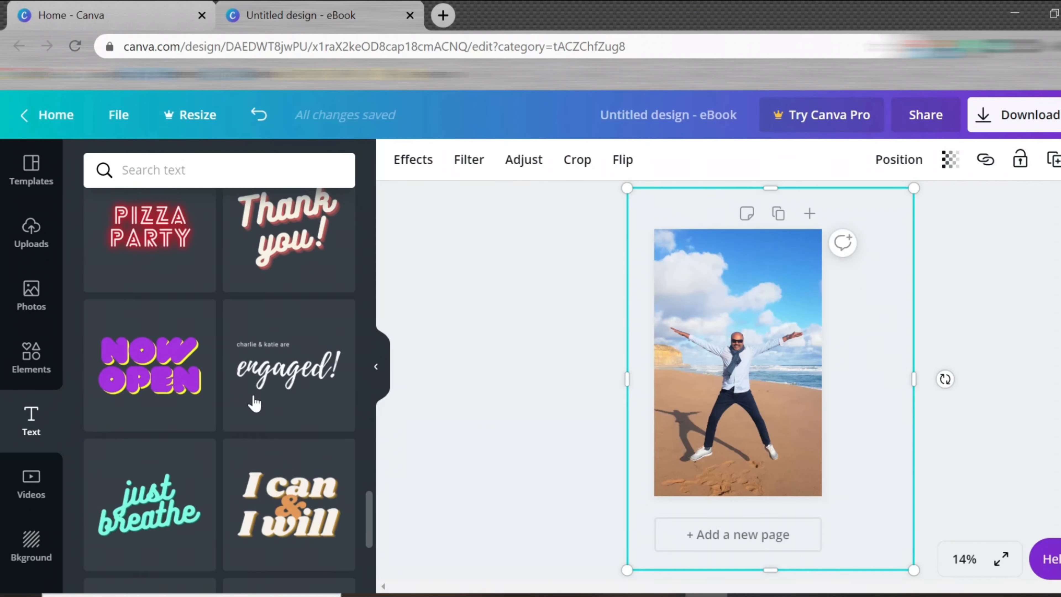
scroll(254, 402, up, 8)
scroll(255, 403, up, 12)
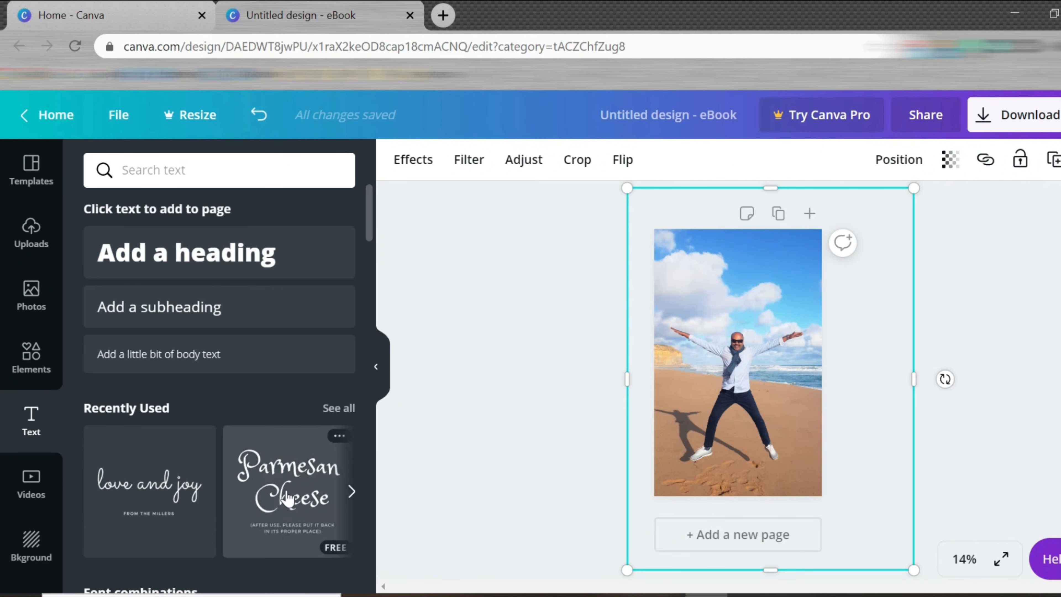
scroll(318, 451, down, 5)
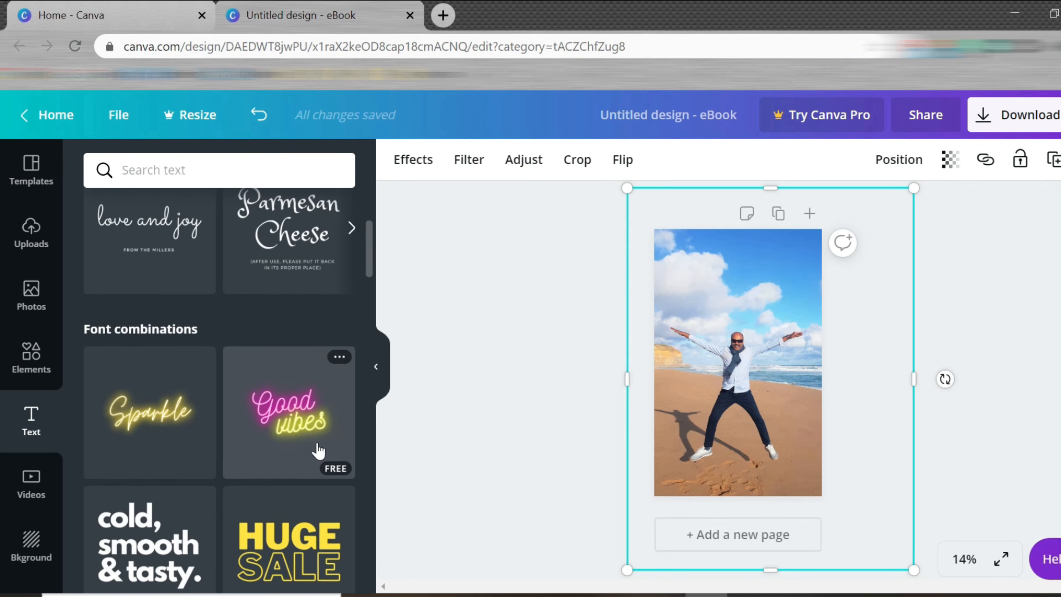
scroll(318, 451, down, 8)
scroll(318, 451, down, 10)
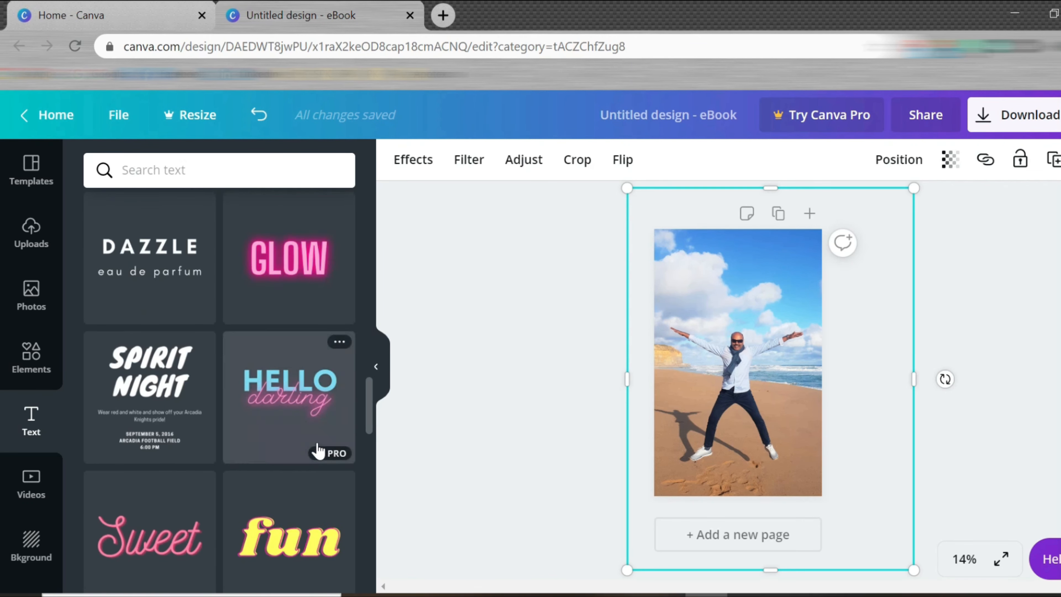
scroll(318, 451, up, 10)
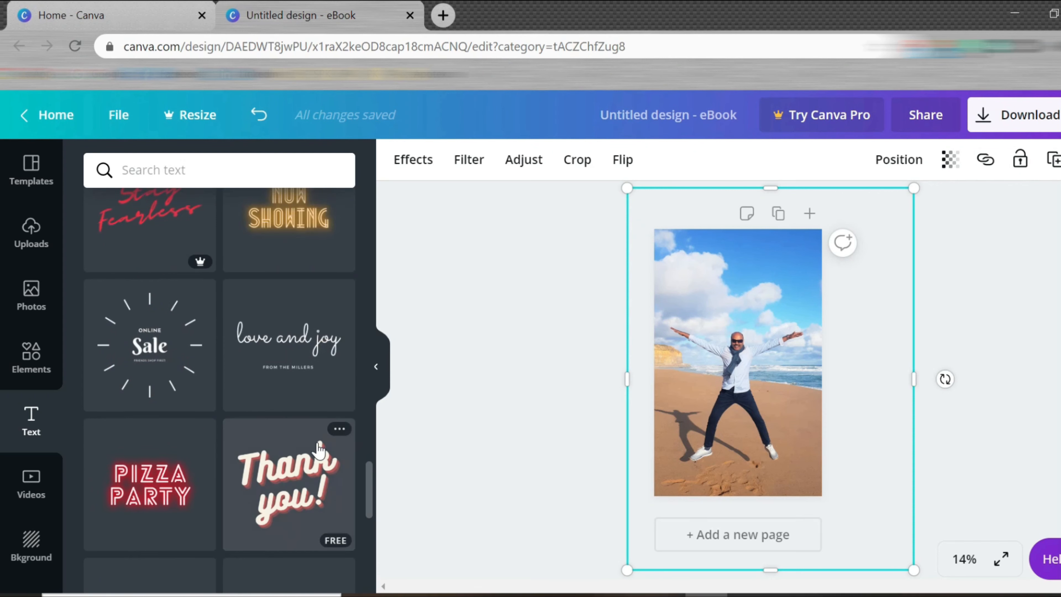
scroll(319, 450, up, 10)
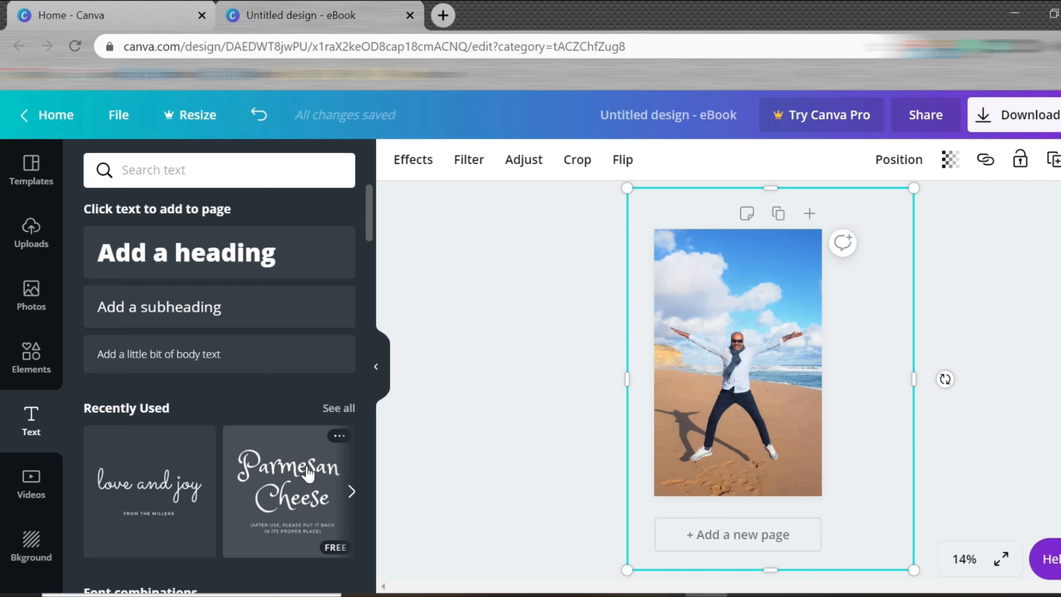
Add the Parmesan Cheese font combination to the cover, positioned in the sky above the man's head and enlarged to about 783 by 481.
click(306, 468)
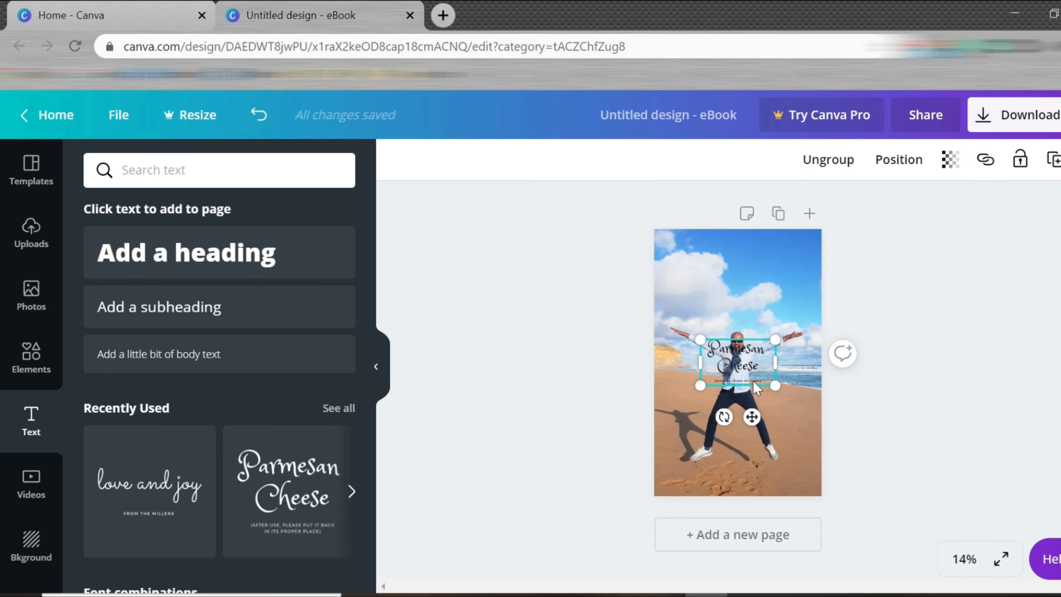
click(754, 361)
drag(751, 278, 754, 286)
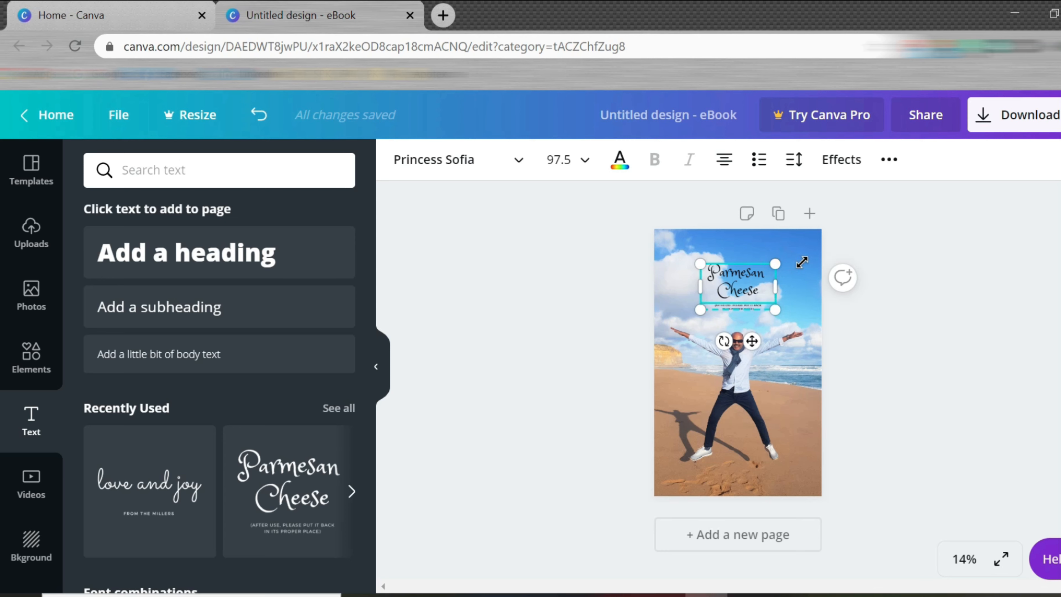
drag(801, 262, 801, 261)
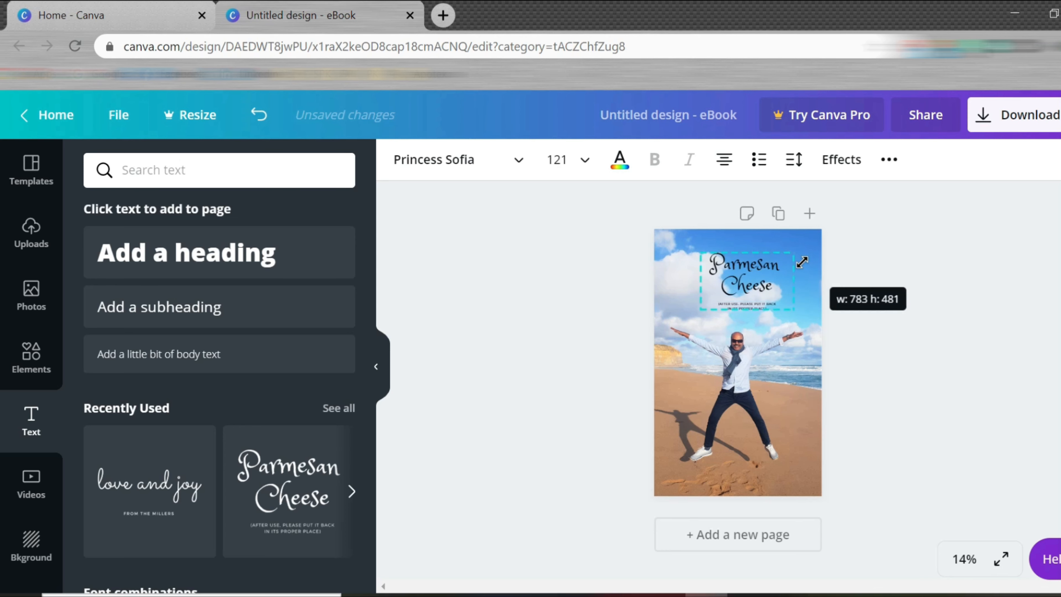
Open the Parmesan Cheese heading for editing with its first word selected.
double_click(715, 266)
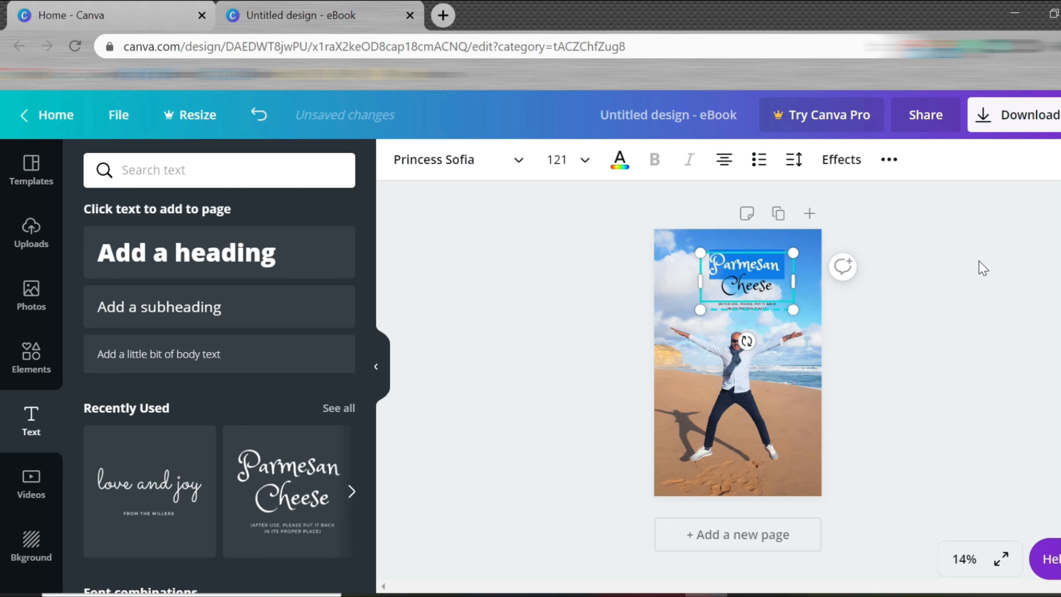